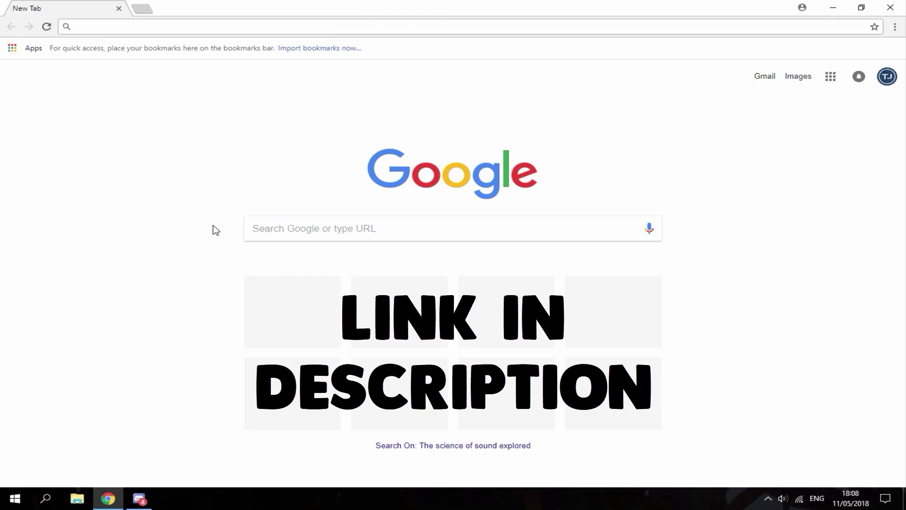
Go to the copied MEGA link and download the 3DS Video Converter.7z archive.
{"action": "right_click", "coordinate": [195, 26]}
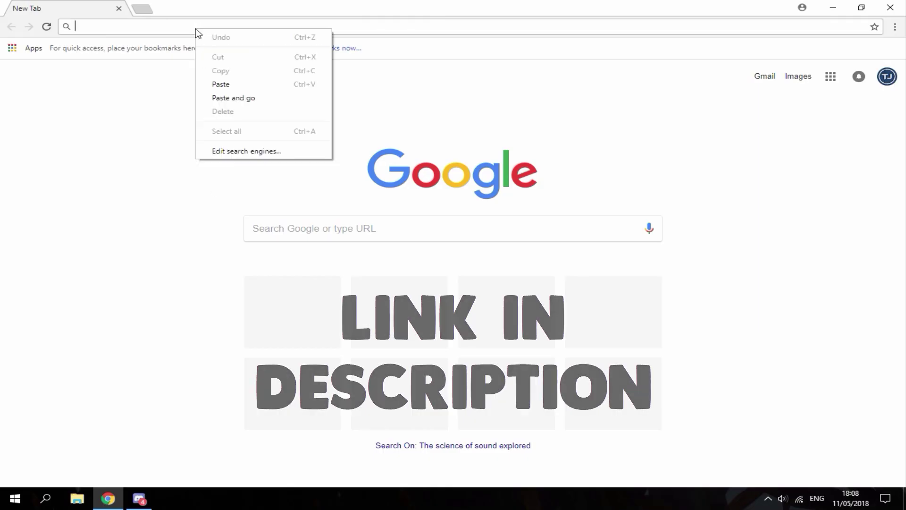
{"action": "left_click", "coordinate": [228, 97]}
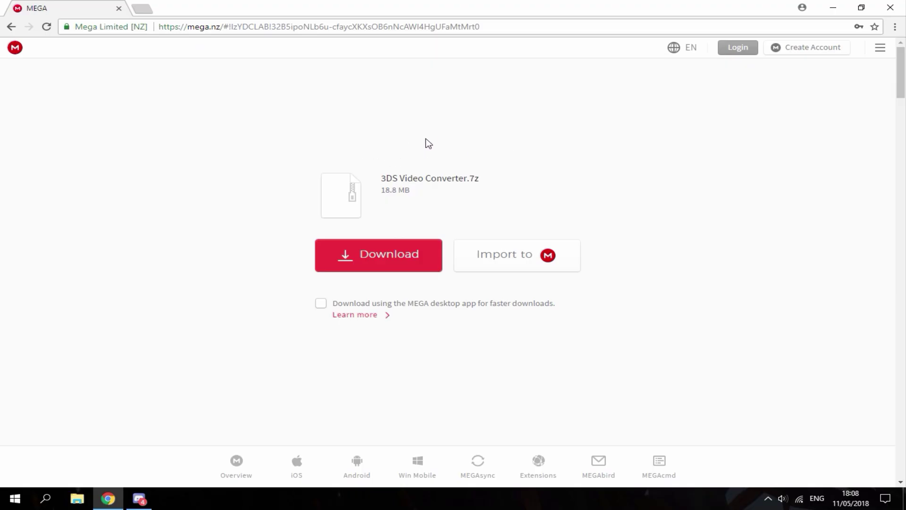
{"action": "left_click", "coordinate": [385, 257]}
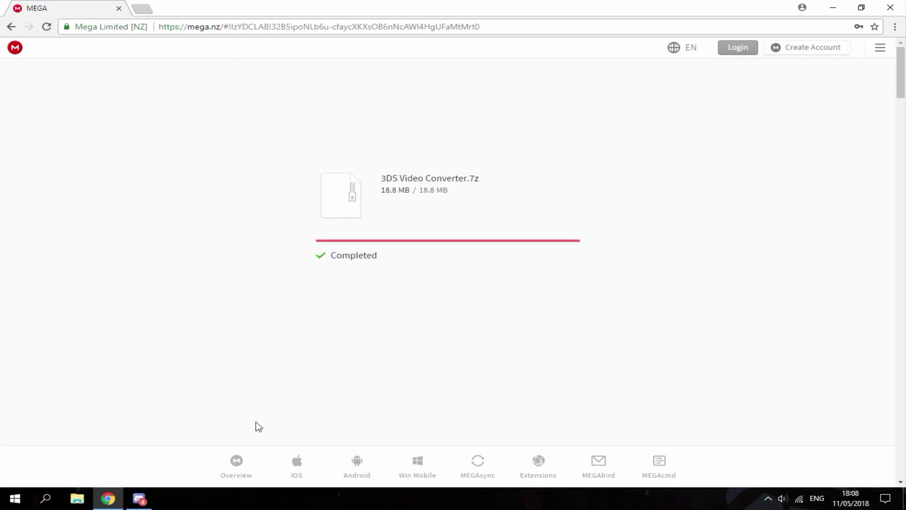
Switch to File Explorer and extract 3DS Video Converter.7z directly into the Downloads folder.
{"action": "key", "text": "super+e"}
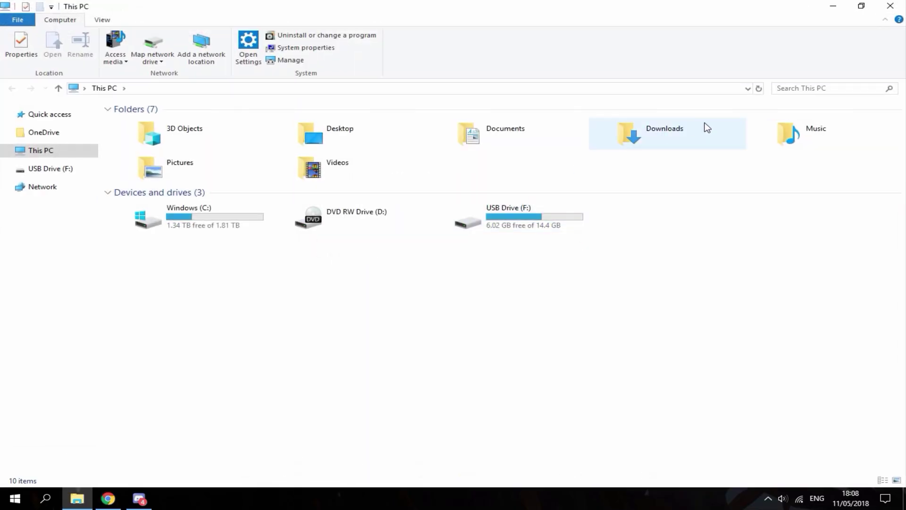
{"action": "double_click", "coordinate": [703, 130]}
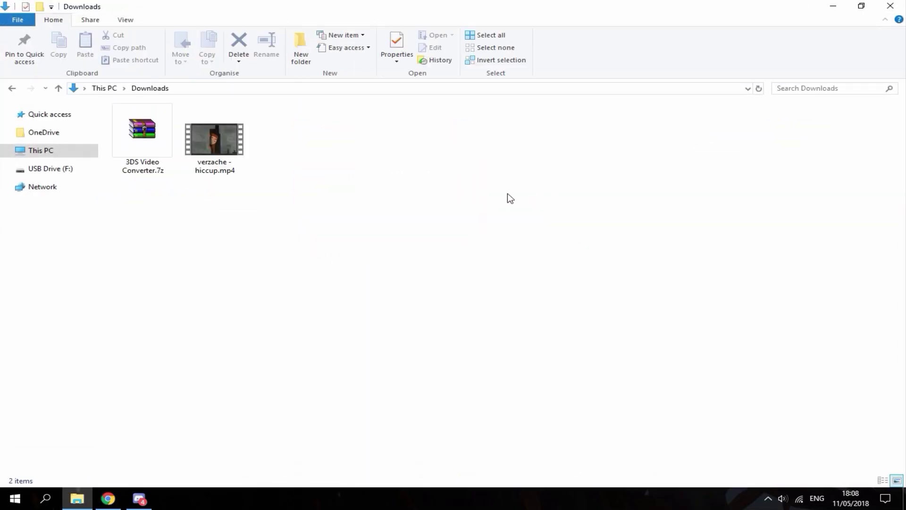
{"action": "left_click", "coordinate": [208, 170]}
{"action": "left_click", "coordinate": [289, 164]}
{"action": "left_click", "coordinate": [150, 141]}
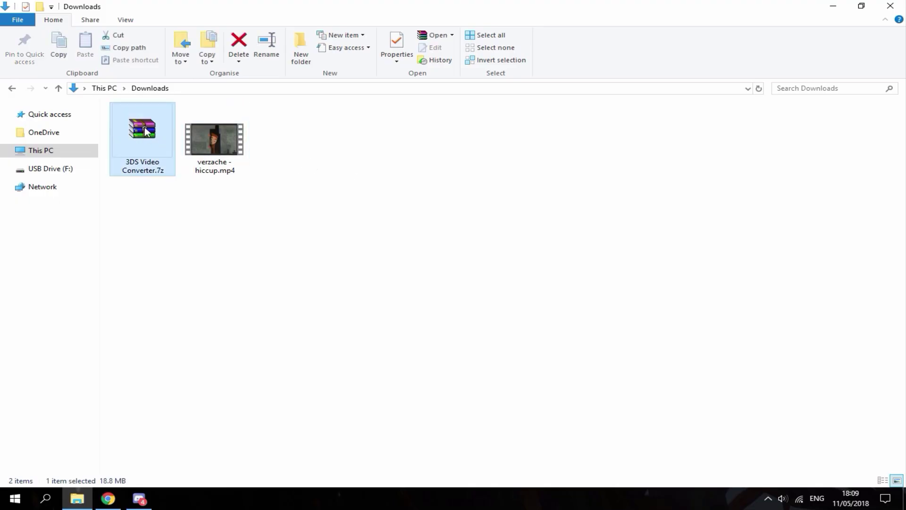
{"action": "right_click", "coordinate": [147, 126]}
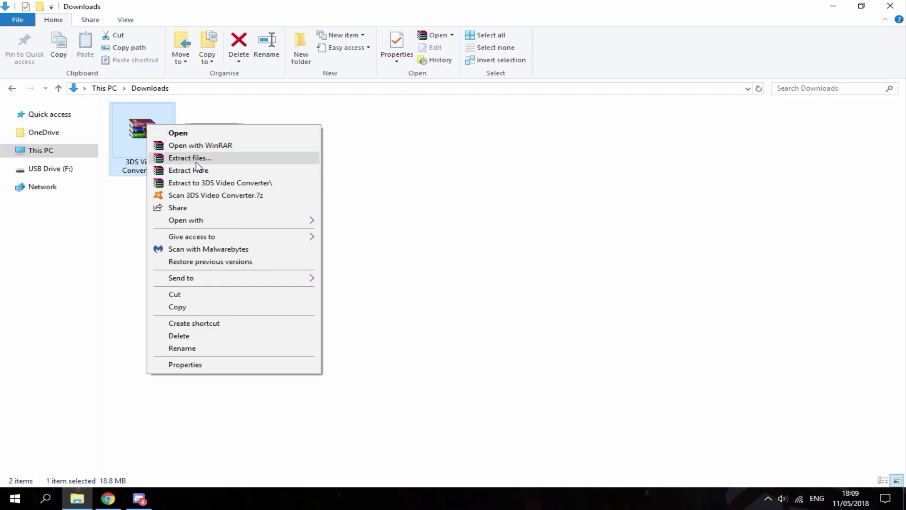
{"action": "left_click", "coordinate": [198, 170]}
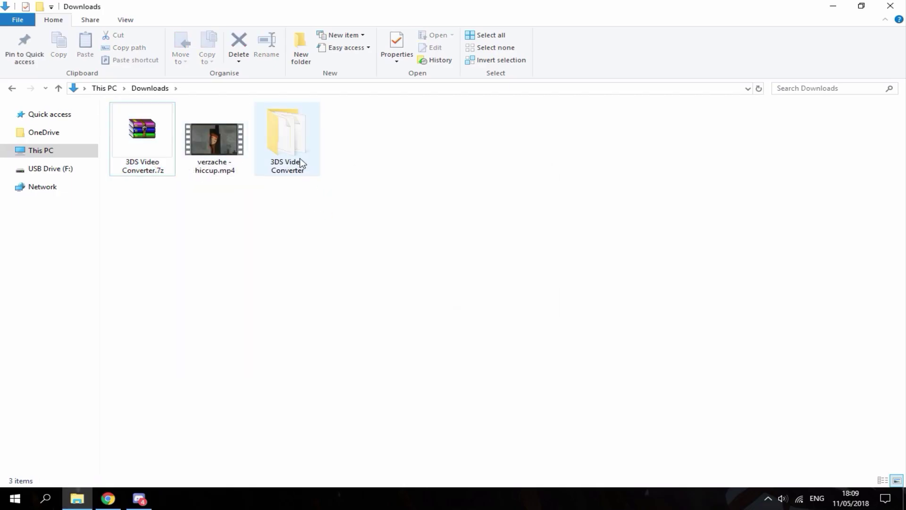
Launch 3DS Video Converter.exe from the extracted folder and move its window to the middle of the desktop.
{"action": "left_click", "coordinate": [292, 148]}
{"action": "double_click", "coordinate": [290, 143]}
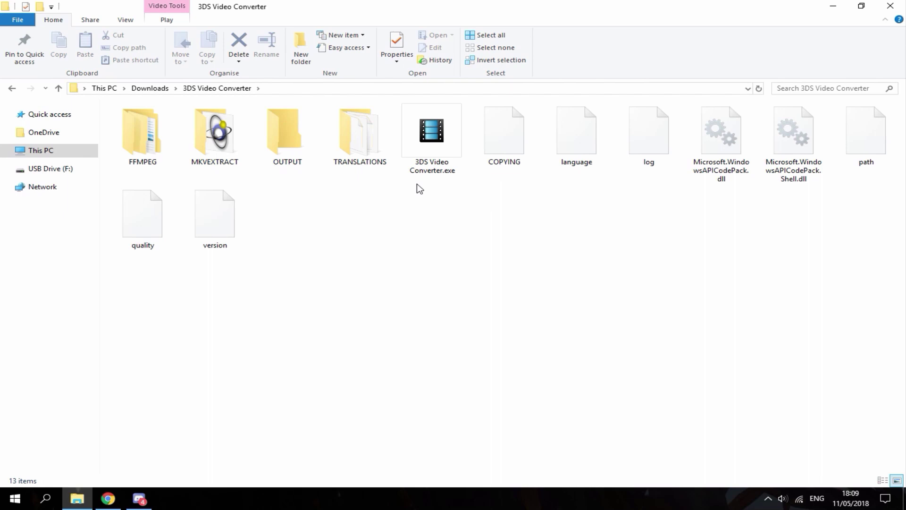
{"action": "double_click", "coordinate": [439, 139]}
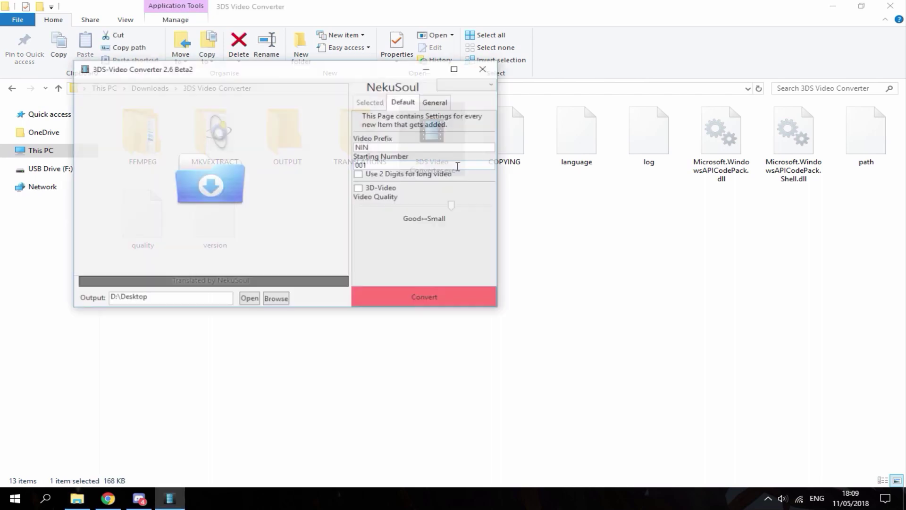
{"action": "left_click_drag", "start_coordinate": [350, 71], "coordinate": [540, 154]}
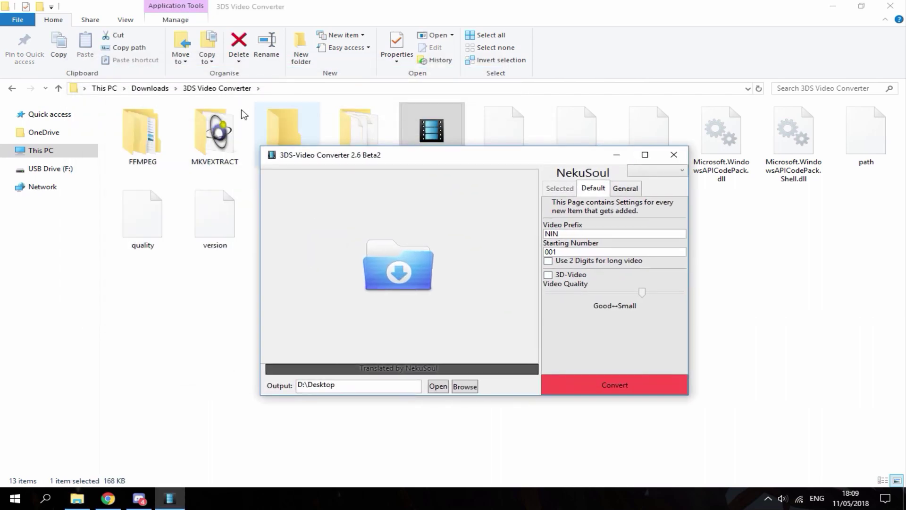
Return File Explorer to the Downloads folder and bring the 3DS-Video Converter window back in front of it.
{"action": "left_click", "coordinate": [152, 88]}
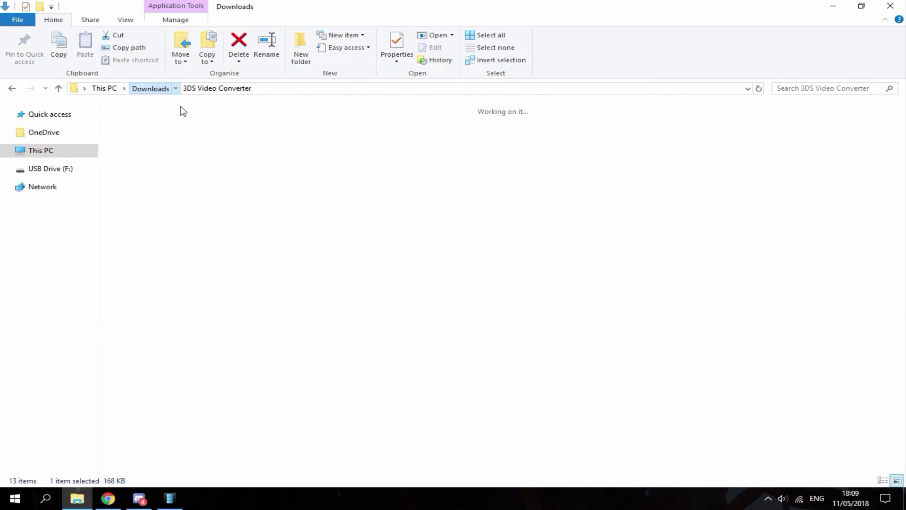
{"action": "left_click", "coordinate": [170, 497]}
{"action": "left_click_drag", "start_coordinate": [462, 158], "coordinate": [471, 127]}
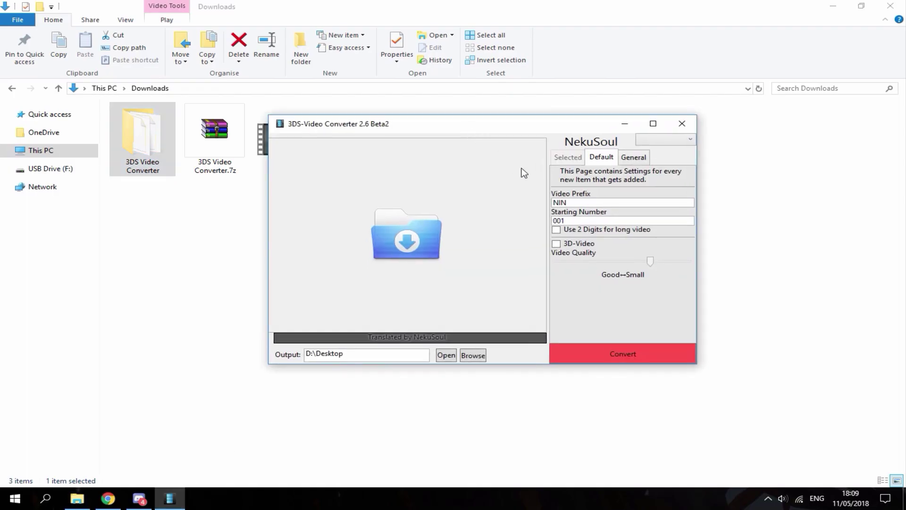
{"action": "left_click", "coordinate": [595, 202]}
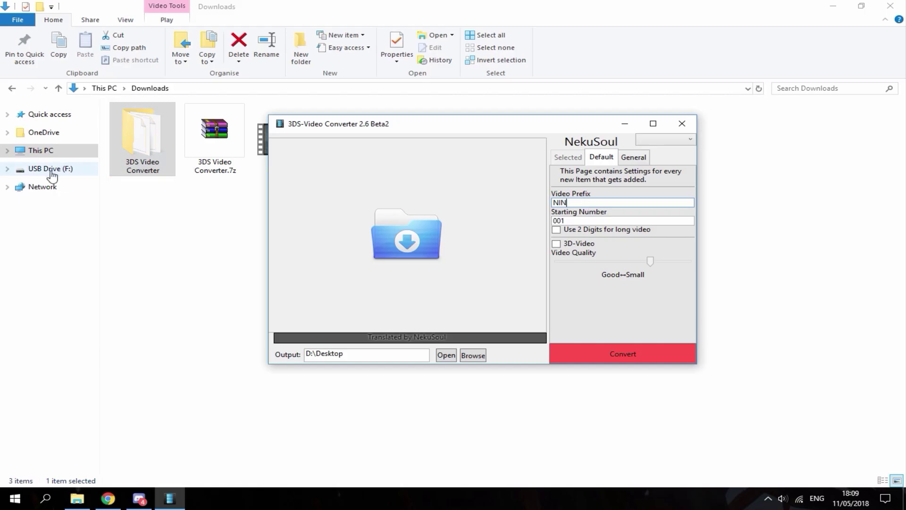
Open the DCIM\100NIN03 folder on USB Drive (F:) to check the prefix and numbering of its files.
{"action": "left_click", "coordinate": [37, 174]}
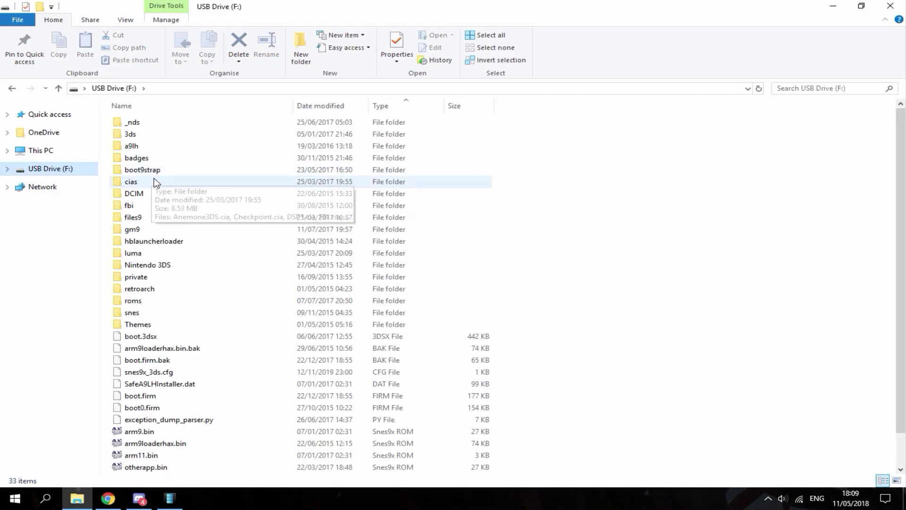
{"action": "double_click", "coordinate": [152, 195]}
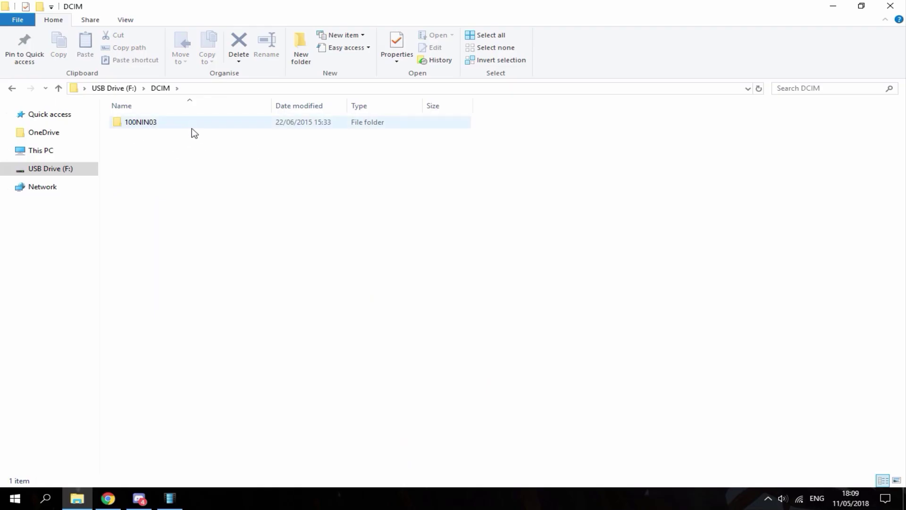
{"action": "double_click", "coordinate": [251, 125]}
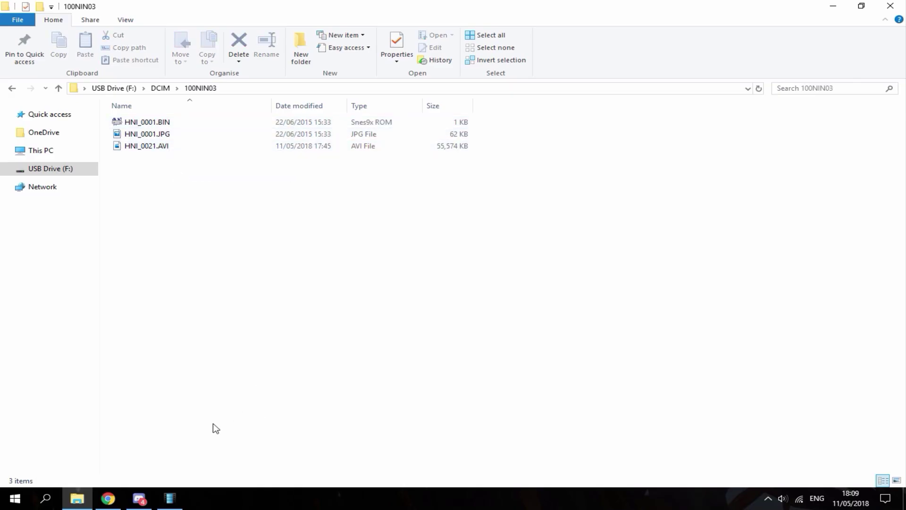
Switch to 3DS-Video Converter and set the default video prefix to HNI and the starting number to 022.
{"action": "mouse_move", "coordinate": [178, 500]}
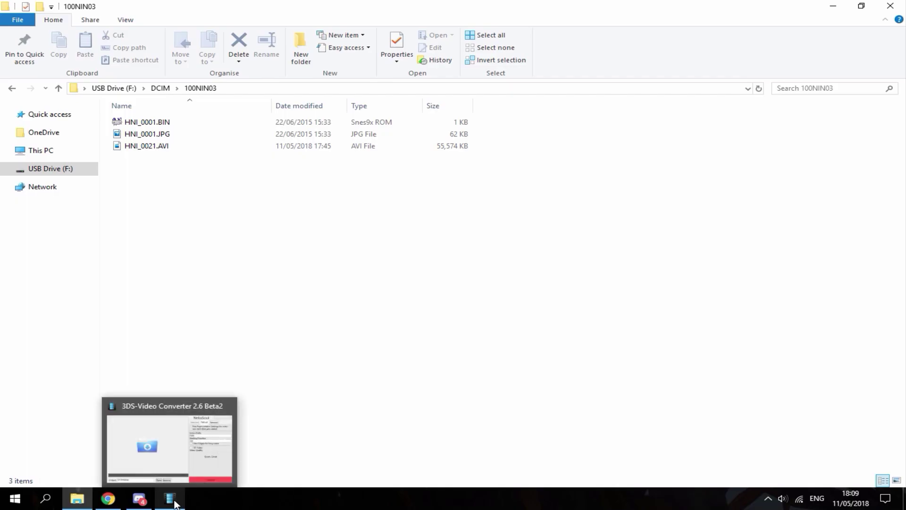
{"action": "left_click", "coordinate": [177, 500]}
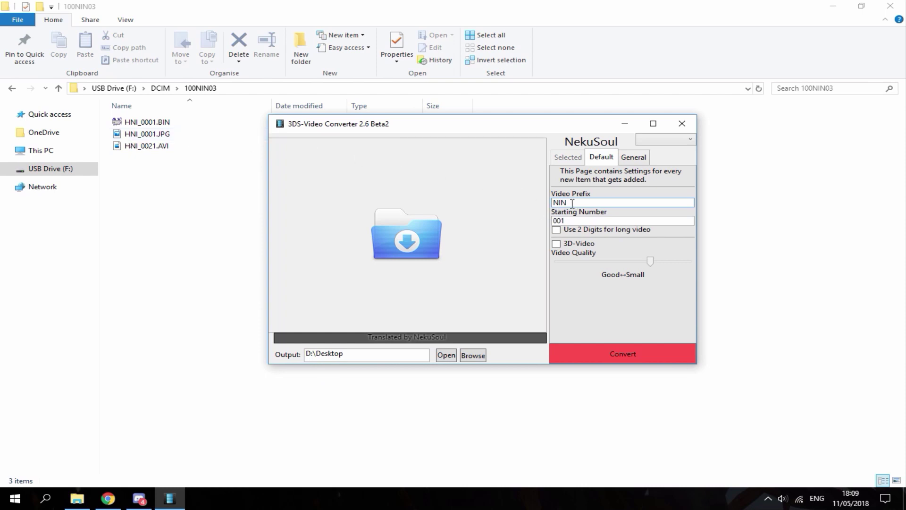
{"action": "left_click_drag", "start_coordinate": [572, 204], "coordinate": [540, 207]}
{"action": "left_click", "coordinate": [575, 219]}
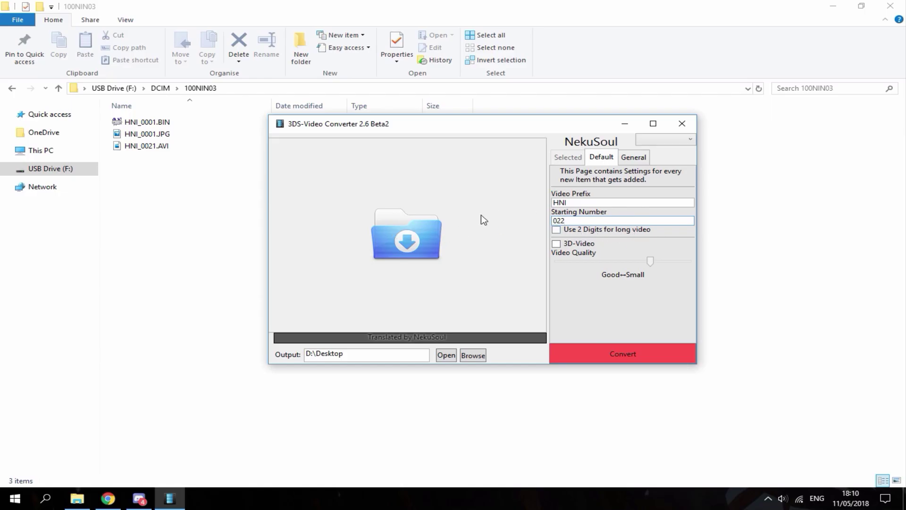
Set the converter's output location to the Downloads folder under This PC.
{"action": "left_click", "coordinate": [474, 355]}
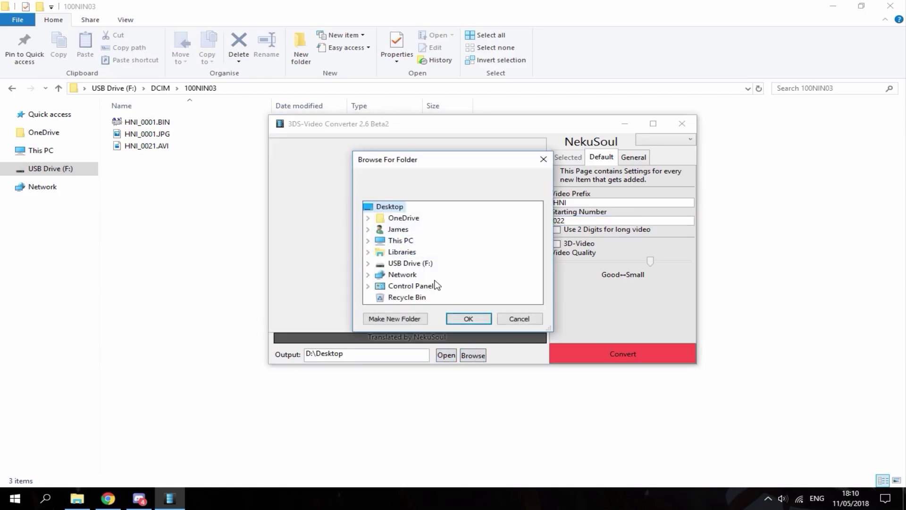
{"action": "left_click", "coordinate": [369, 240]}
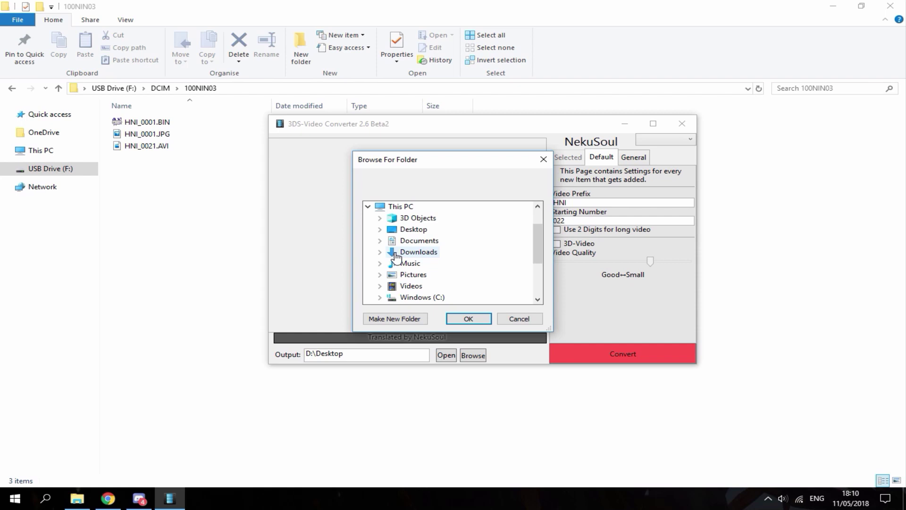
{"action": "left_click", "coordinate": [404, 253]}
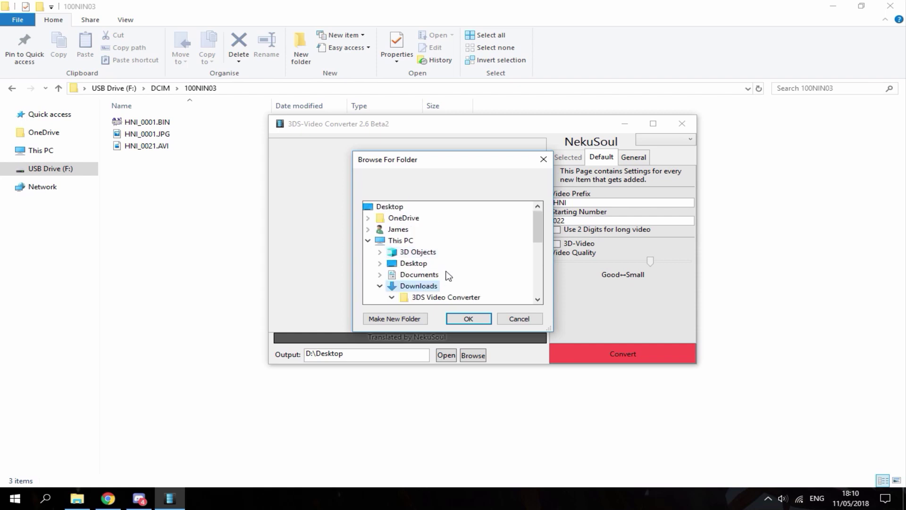
{"action": "left_click", "coordinate": [467, 318]}
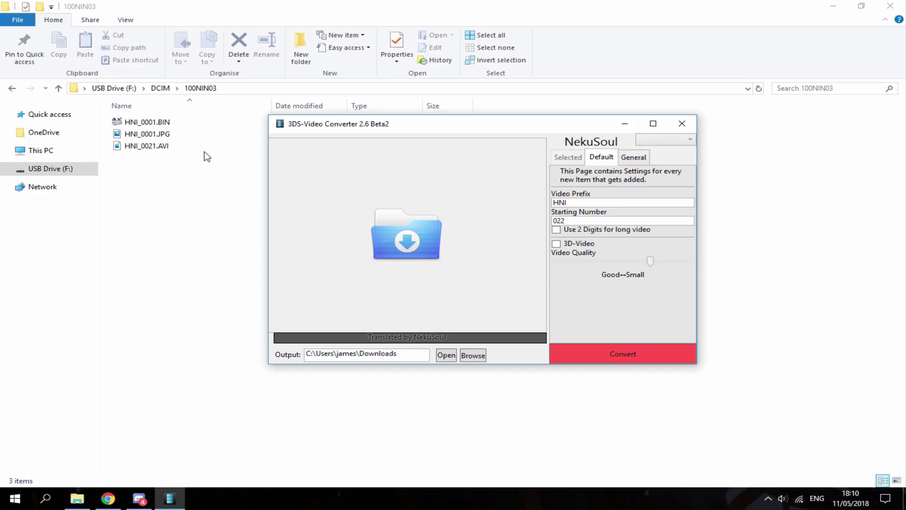
Add verzache - hiccup.mp4 from the Downloads folder to the converter's video list.
{"action": "left_click", "coordinate": [47, 150]}
{"action": "left_click", "coordinate": [644, 139]}
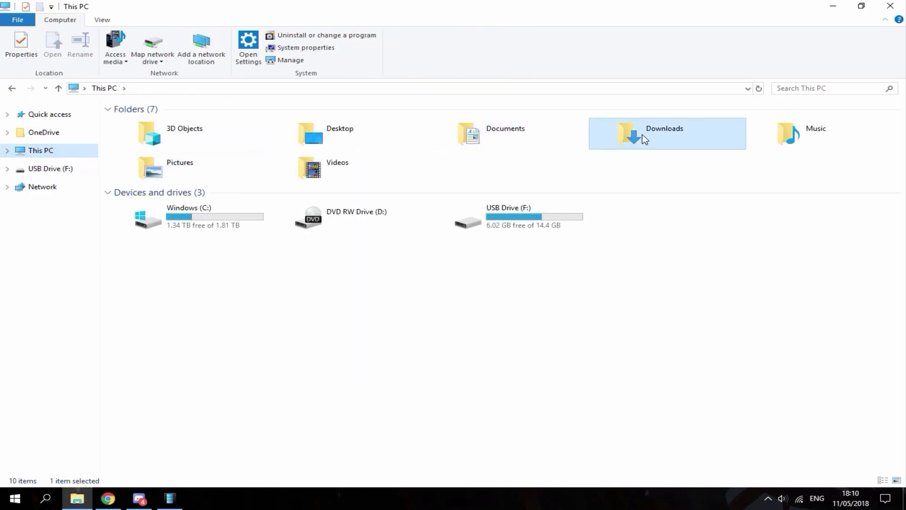
{"action": "double_click", "coordinate": [644, 139]}
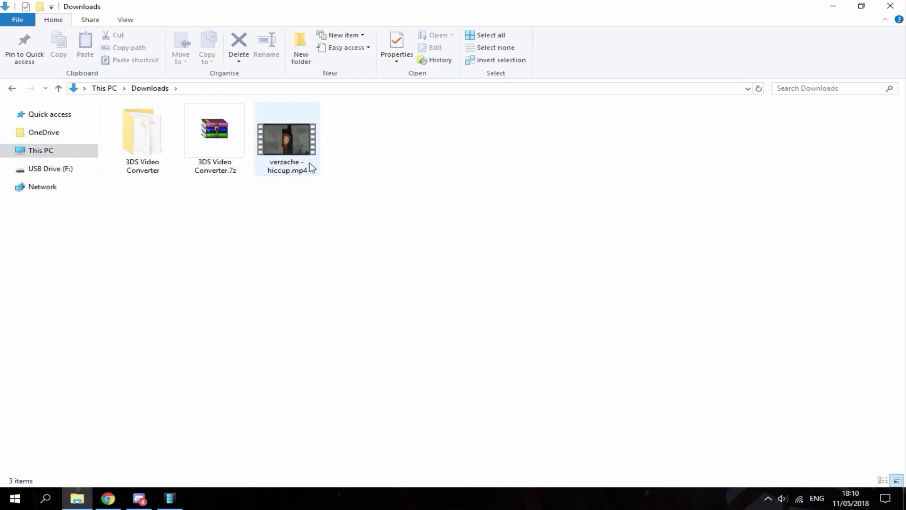
{"action": "left_click_drag", "start_coordinate": [311, 167], "coordinate": [414, 237]}
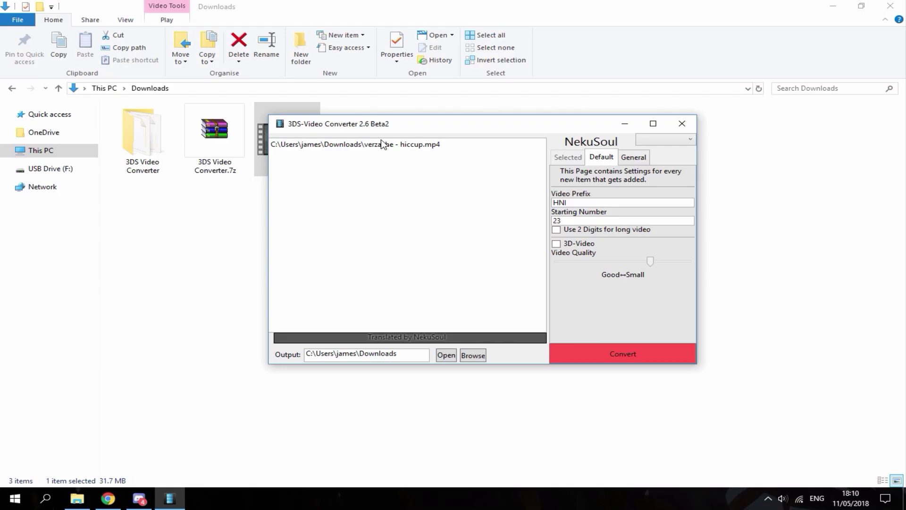
Convert the listed video and close 3DS-Video Converter once the conversion is finished.
{"action": "left_click", "coordinate": [597, 353]}
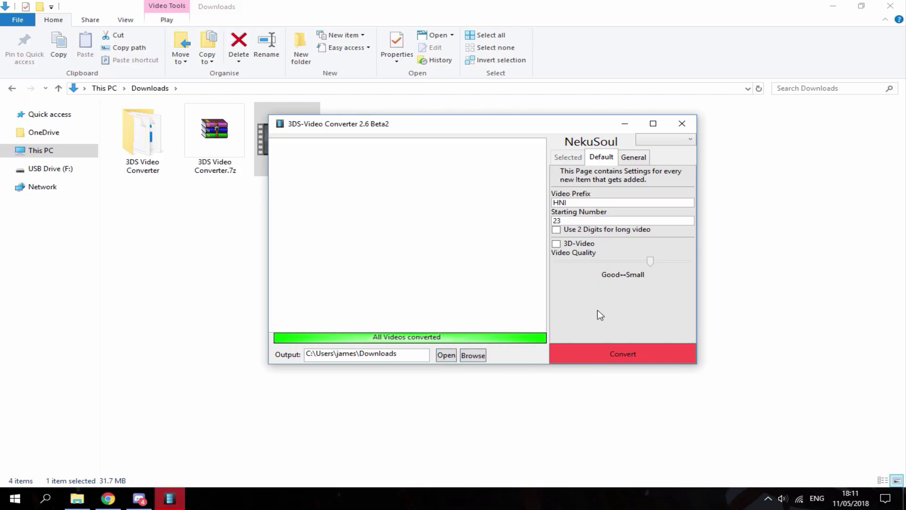
{"action": "left_click", "coordinate": [681, 124]}
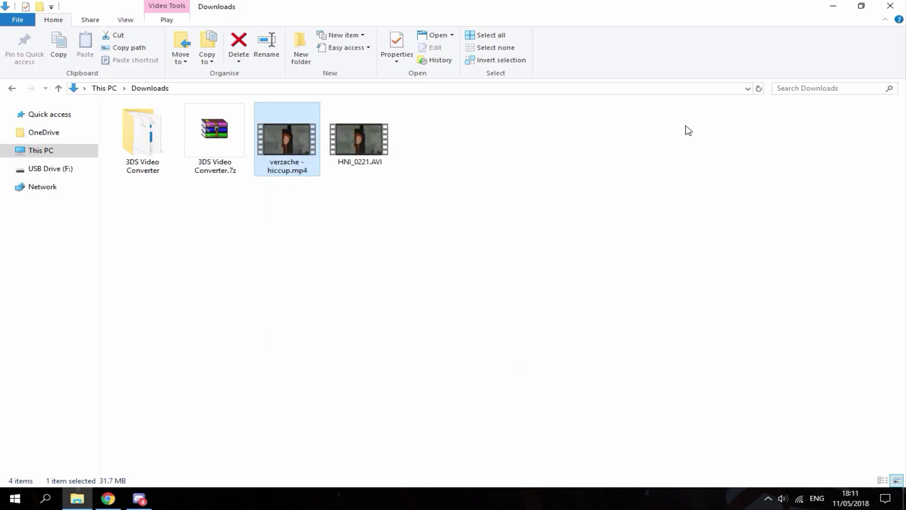
{"action": "left_click", "coordinate": [666, 146]}
Copy HNI_0221.AVI from Downloads into the DCIM\100NIN03 folder on USB Drive (F:).
{"action": "left_click", "coordinate": [354, 164]}
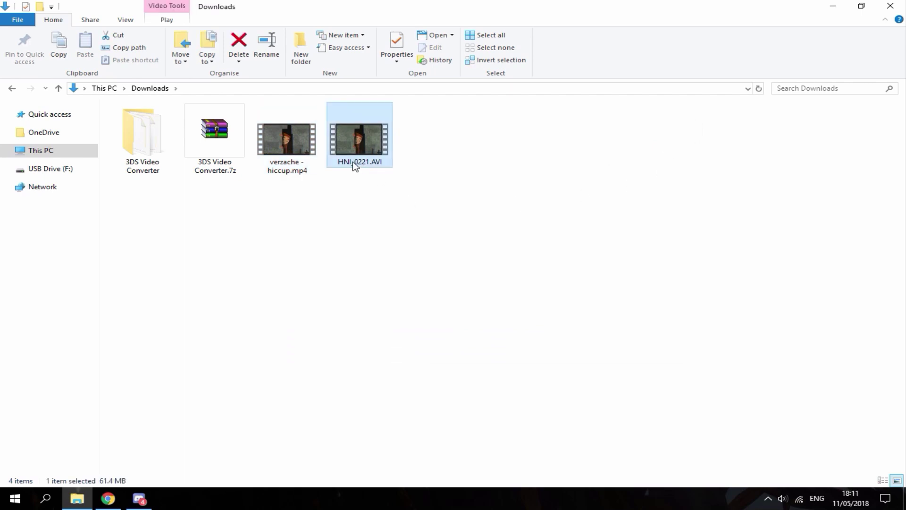
{"action": "left_click", "coordinate": [8, 170]}
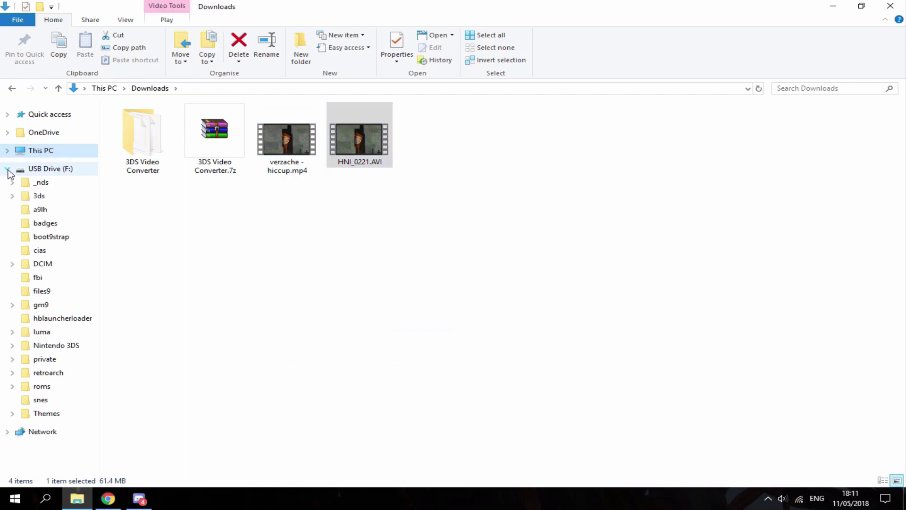
{"action": "left_click", "coordinate": [12, 263]}
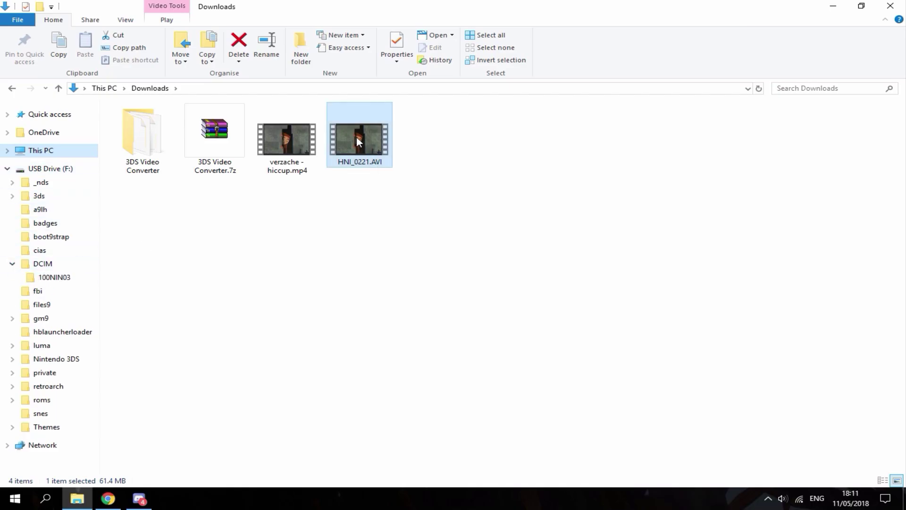
{"action": "left_click_drag", "start_coordinate": [356, 136], "coordinate": [62, 278]}
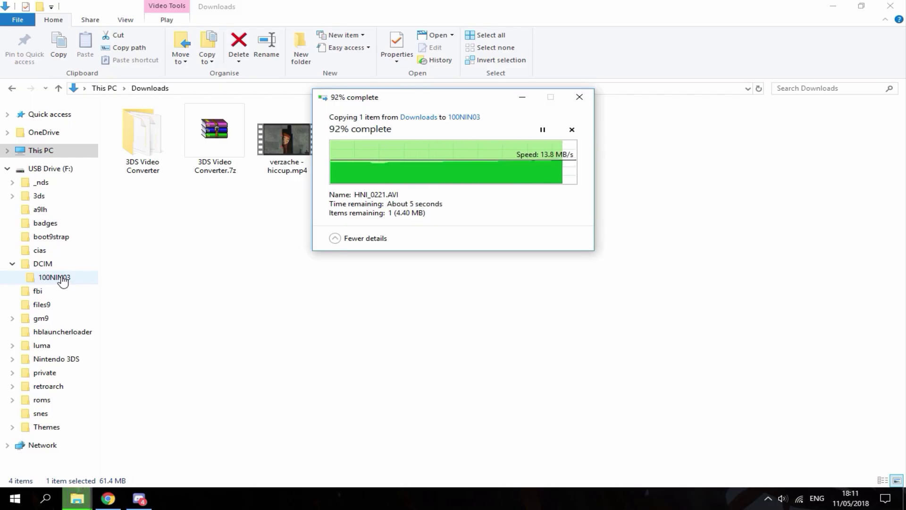
{"action": "left_click", "coordinate": [62, 278]}
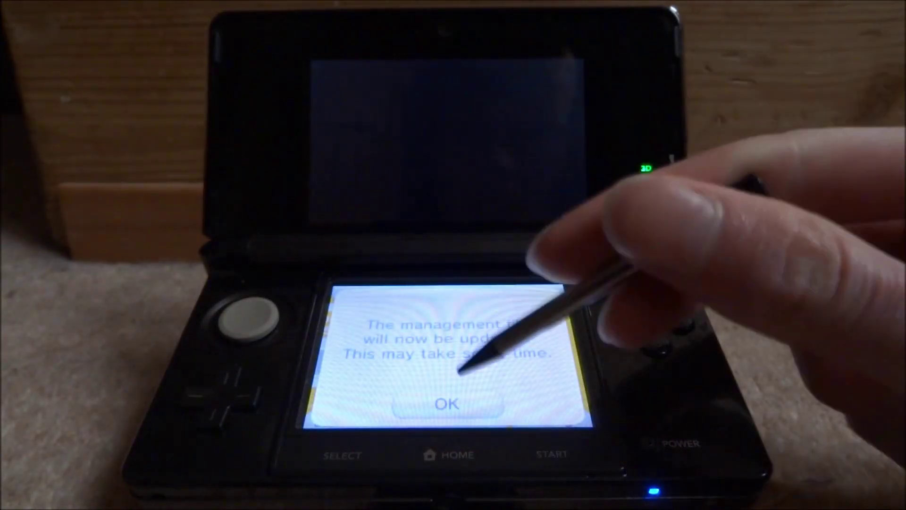
{"action": "left_click", "coordinate": [446, 404]}
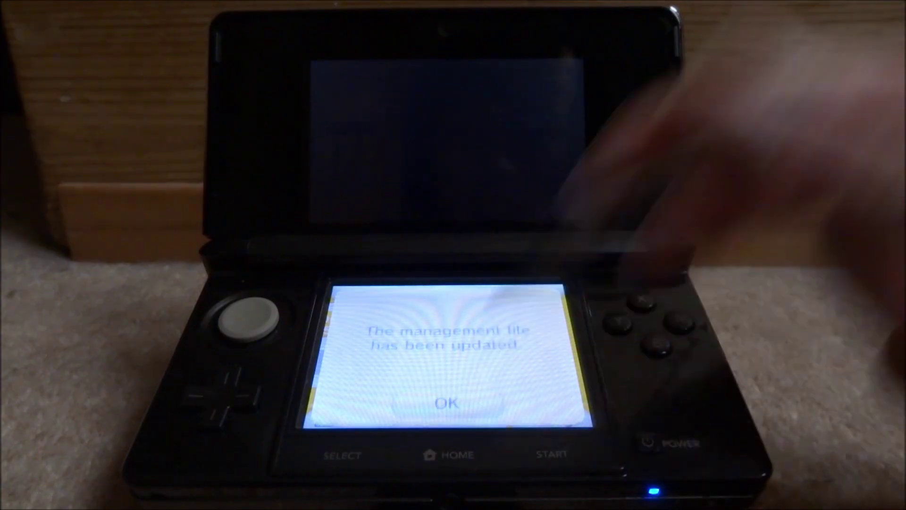
Acknowledge the management file update and play the converted cartoon video from the Slideshow gallery.
{"action": "left_click", "coordinate": [446, 404]}
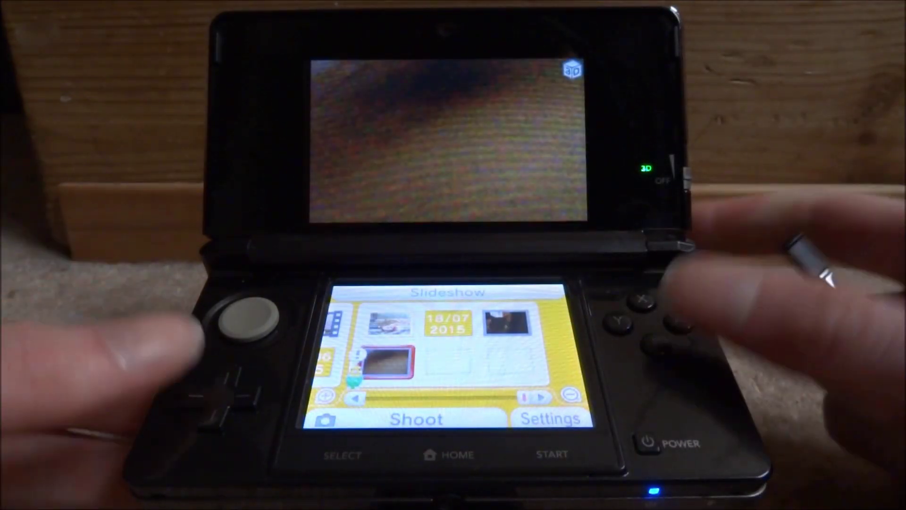
{"action": "key", "text": "Right"}
{"action": "key", "text": "Left"}
{"action": "key", "text": "Left"}
{"action": "key", "text": "Left"}
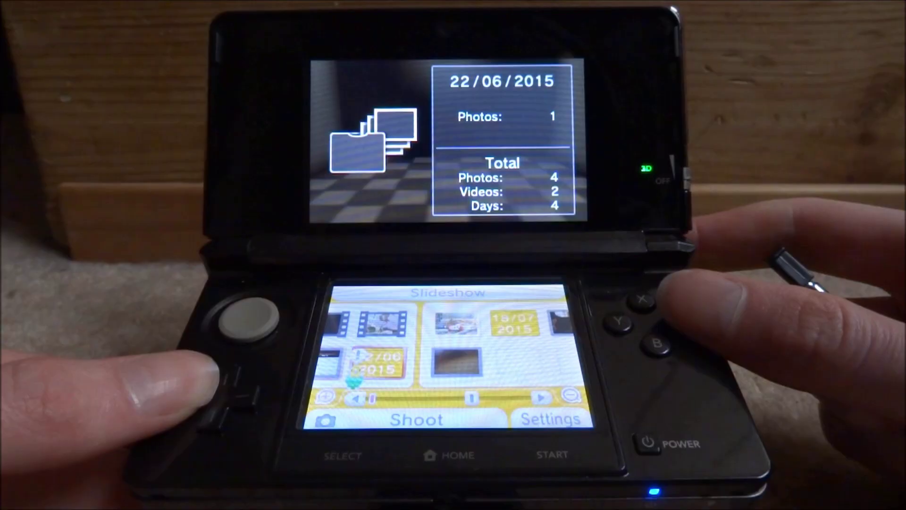
{"action": "key", "text": "Right"}
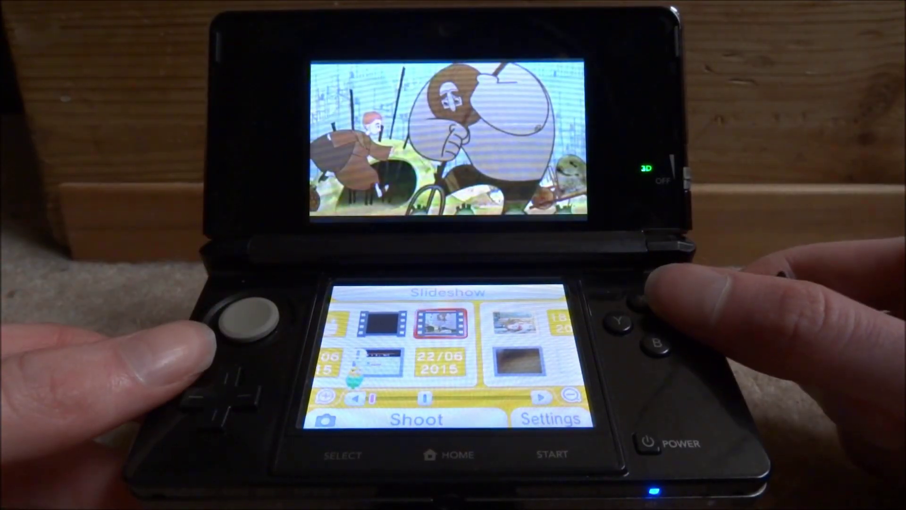
{"action": "key", "text": "a"}
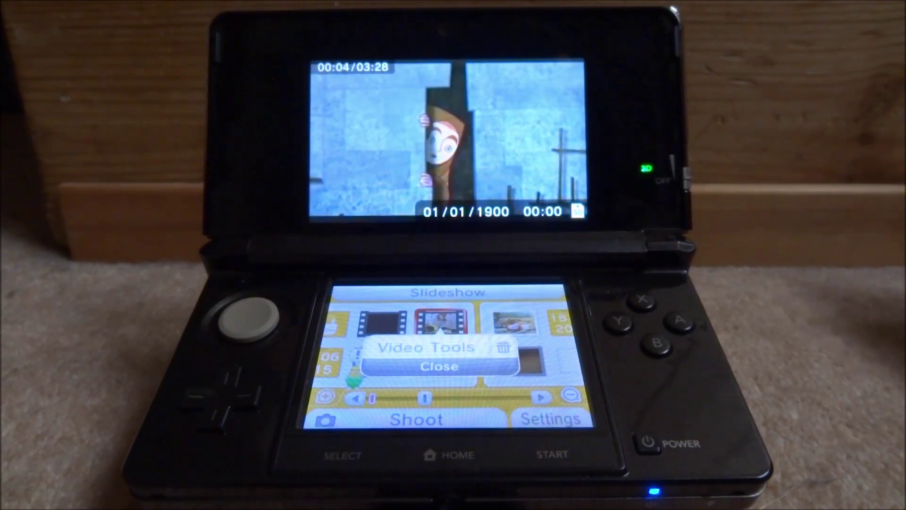
Open Video Tools for the playing video and skip ahead to about 02:06.
{"action": "left_click", "coordinate": [426, 348]}
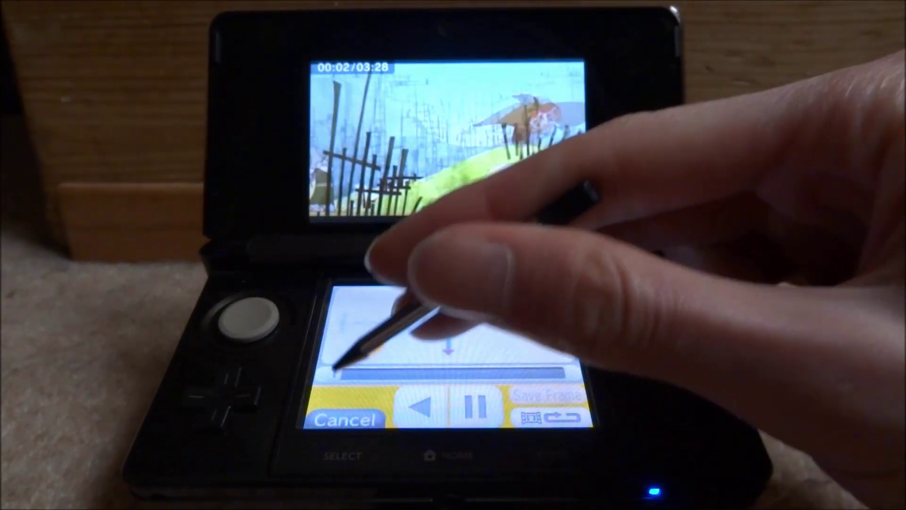
{"action": "left_click_drag", "start_coordinate": [336, 373], "coordinate": [472, 372]}
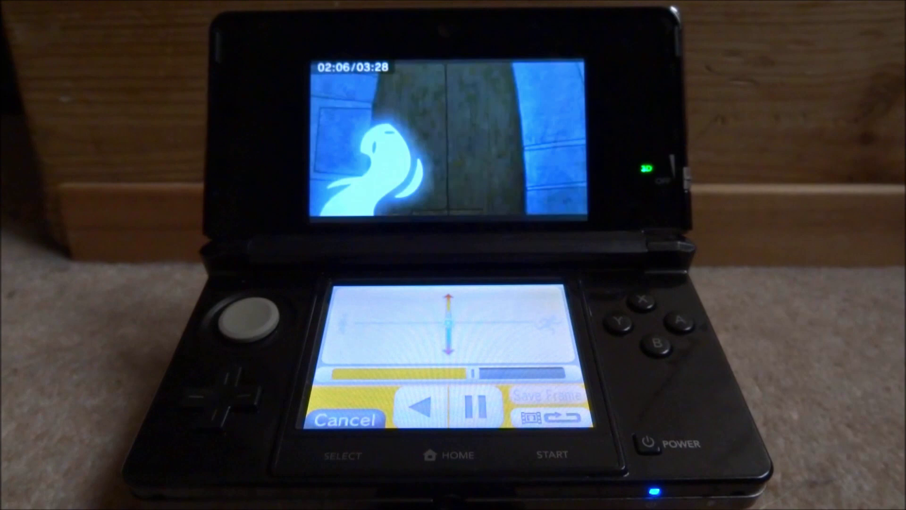